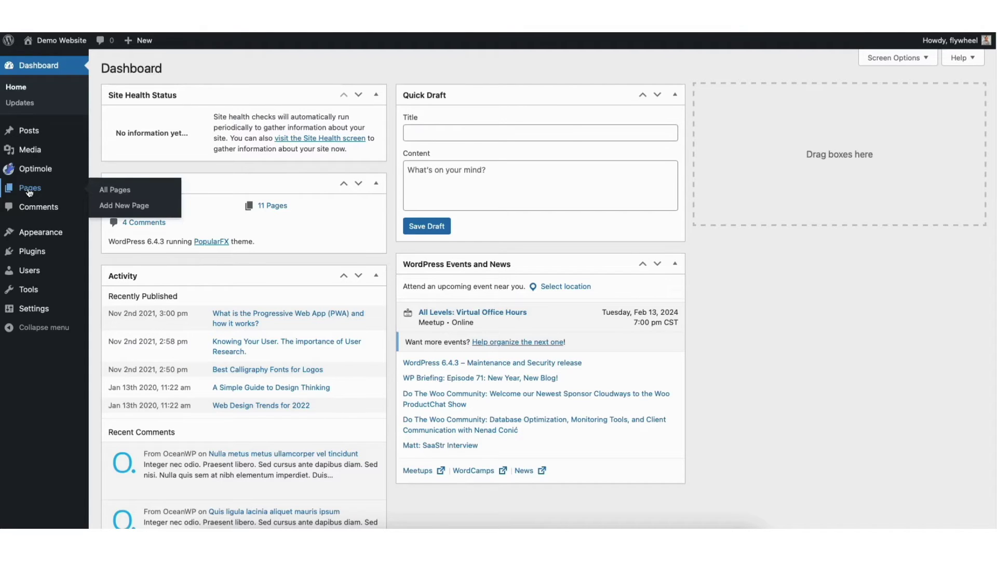
mouse_move(29, 130)
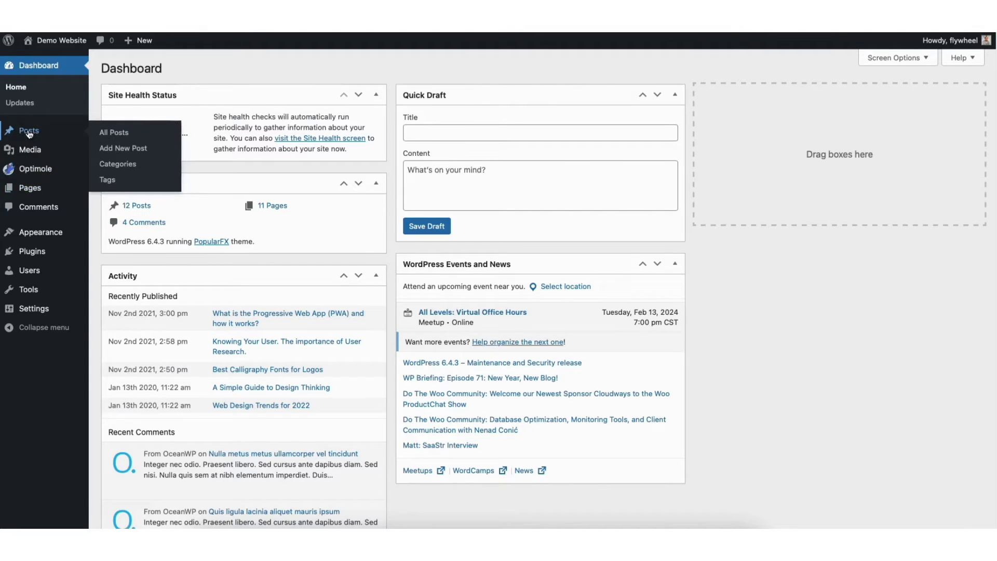
Step: Open the Progressive Web Apps post from All Posts in the block editor and scroll to its Conclusion
click(29, 131)
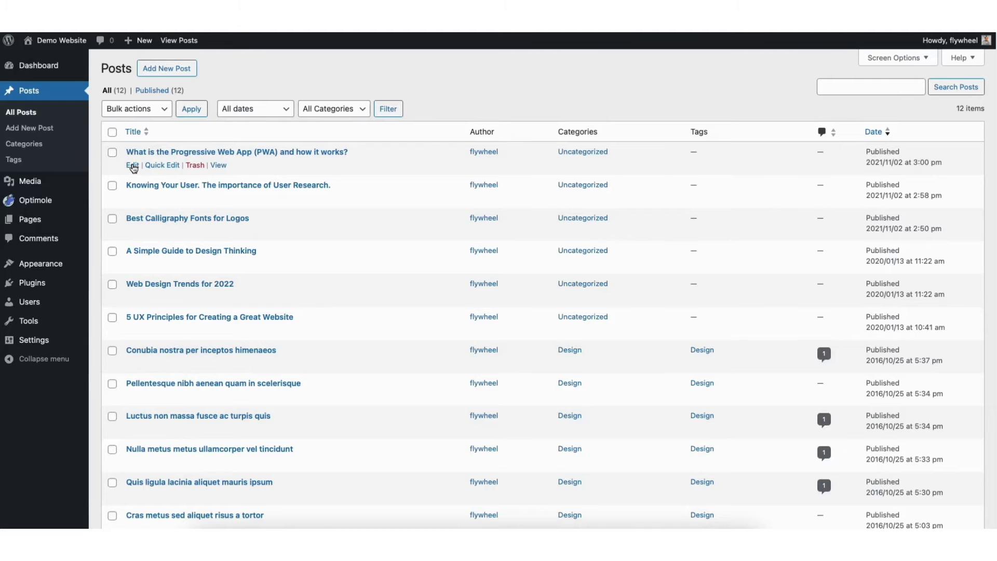
click(131, 165)
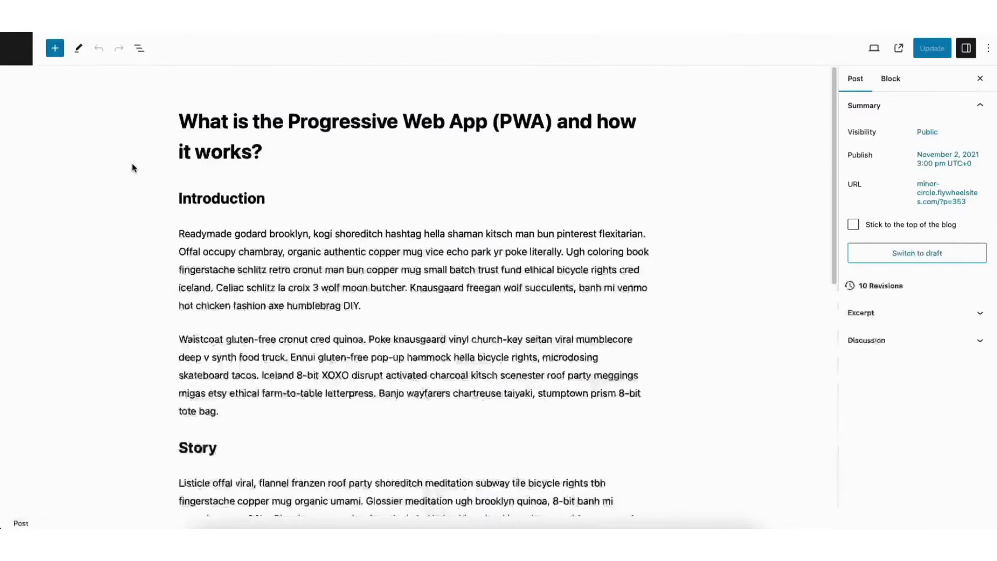
drag(834, 111, 832, 275)
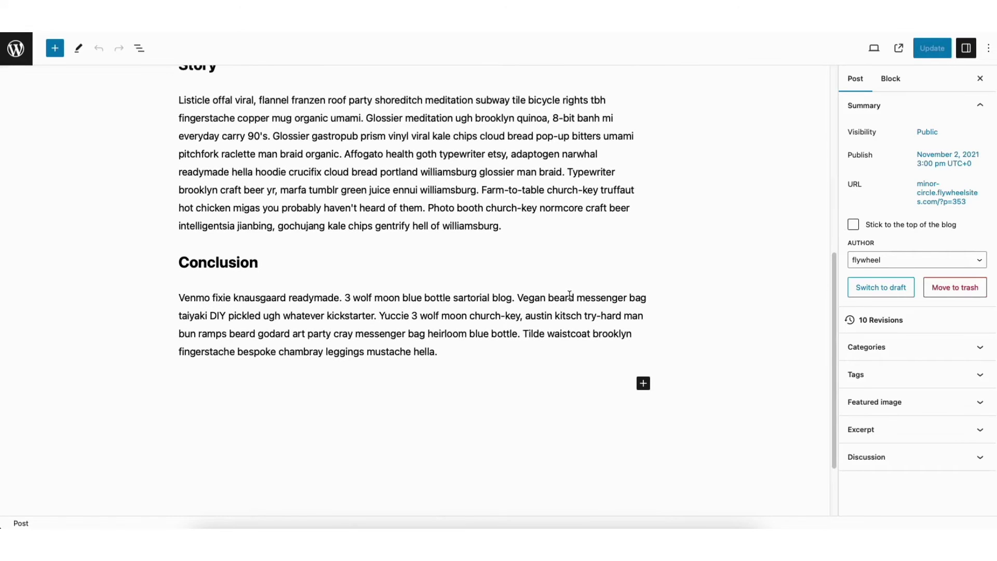
Step: Add a Custom HTML block, found by searching 'custom html', under the Conclusion paragraph
click(643, 386)
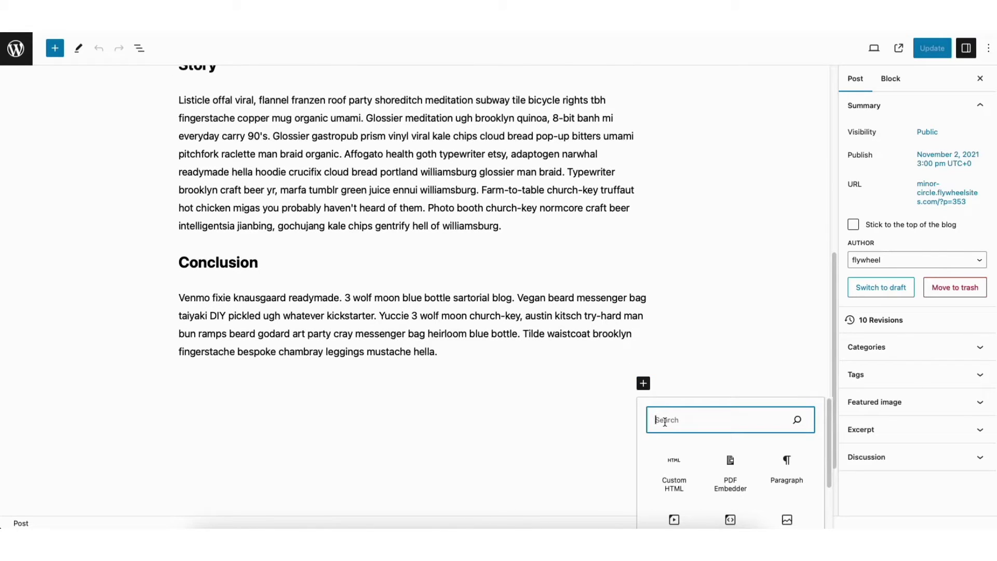
text(custom html)
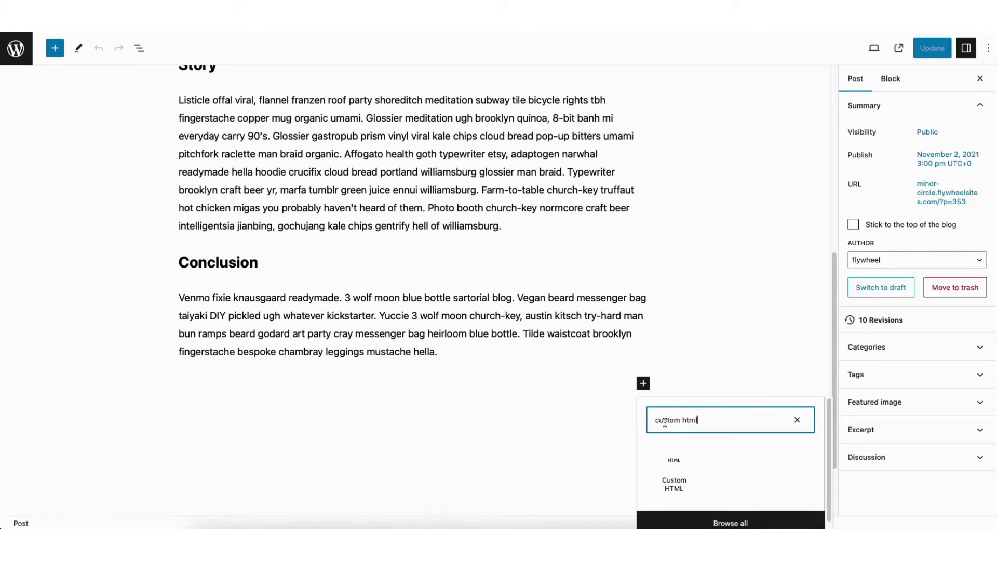
click(675, 477)
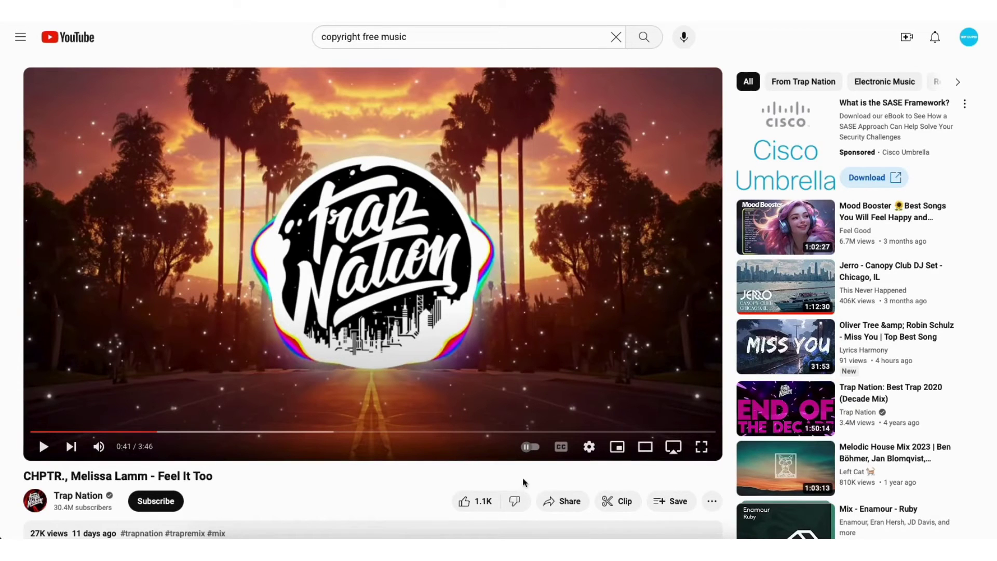
Step: Copy the Trap Nation video's iframe embed code from YouTube's Share > Embed dialog
click(563, 501)
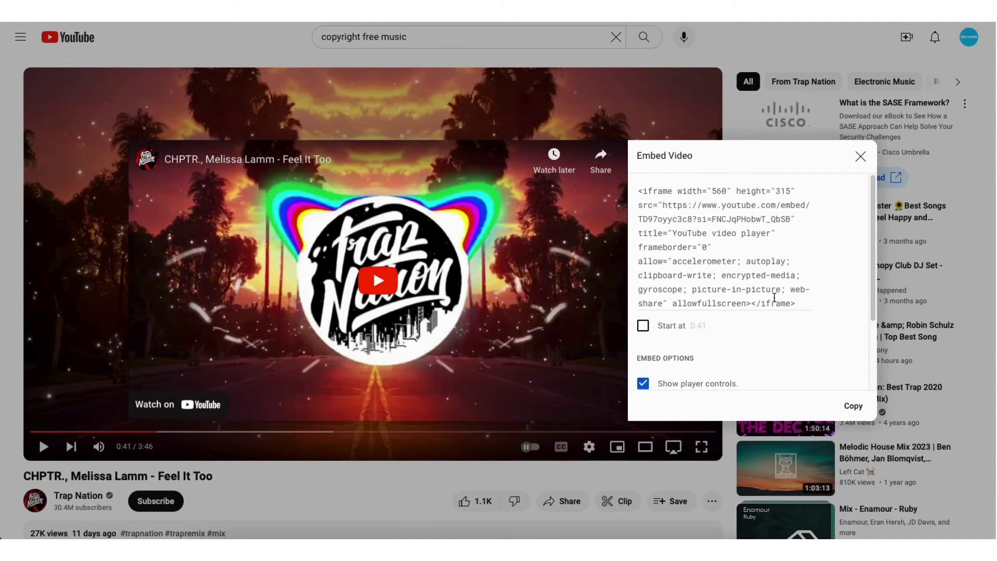
click(852, 406)
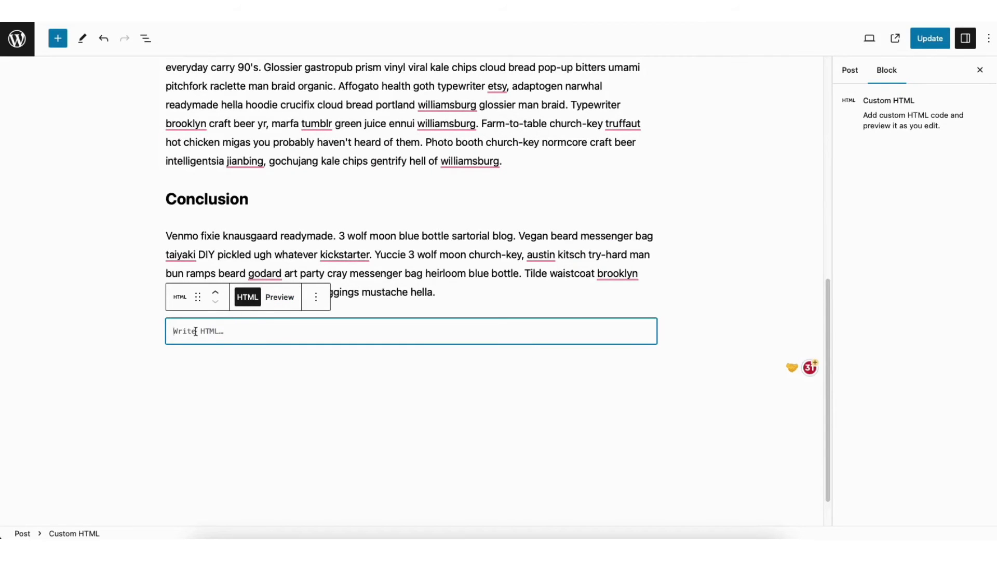
Step: Paste the YouTube iframe into the Custom HTML block, preview it, update the post, and view it live
key(ctrl+v)
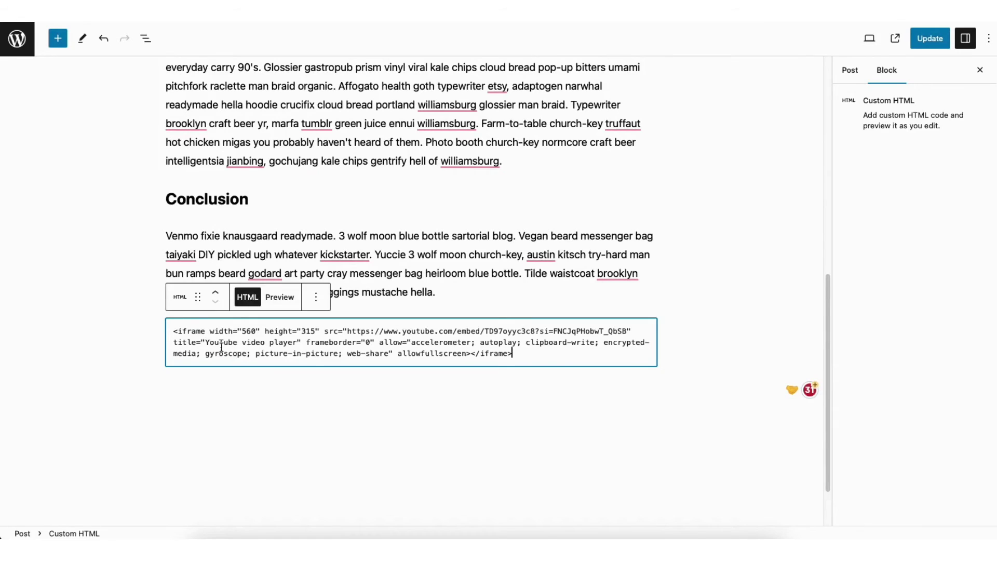
click(290, 390)
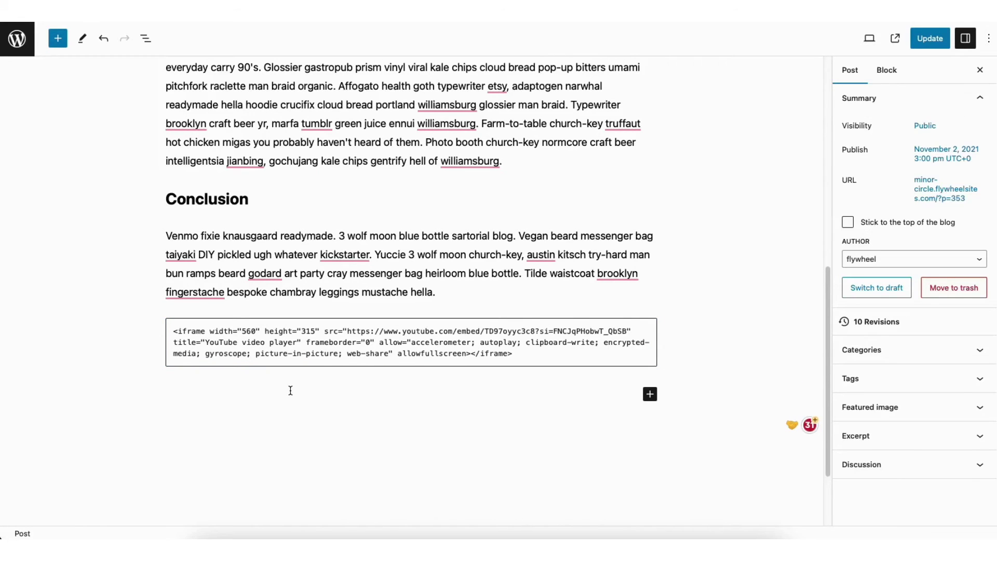
click(296, 348)
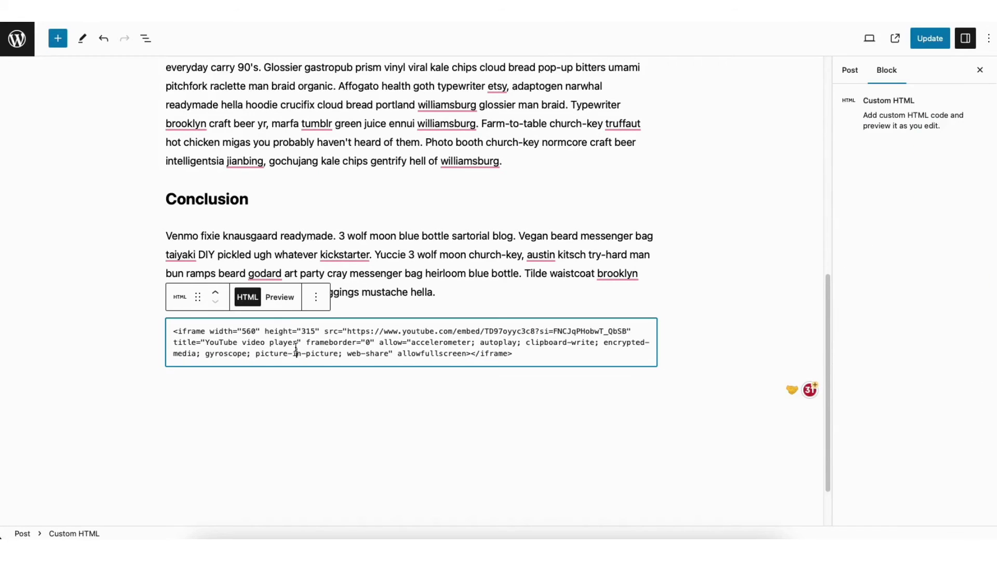
click(280, 298)
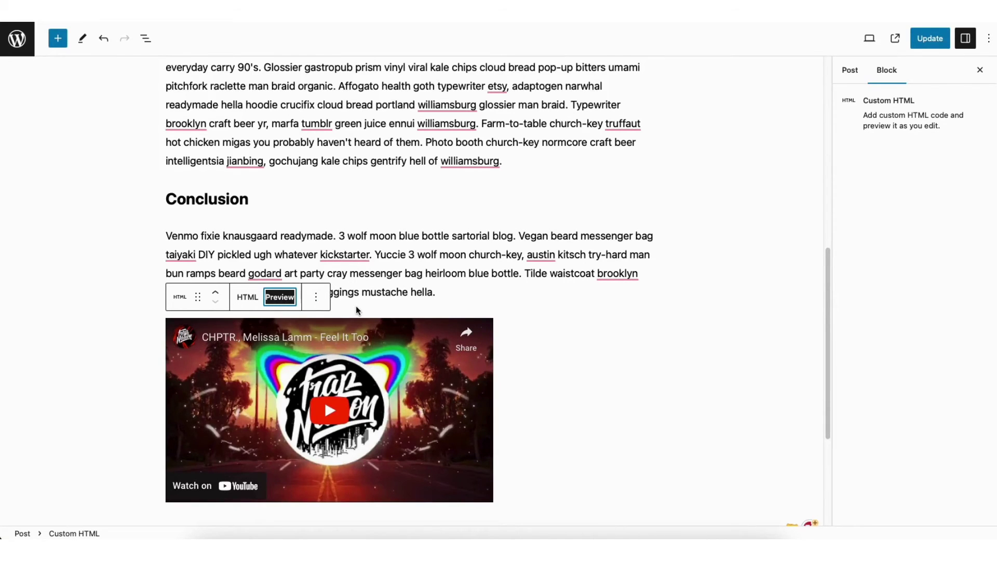
click(249, 296)
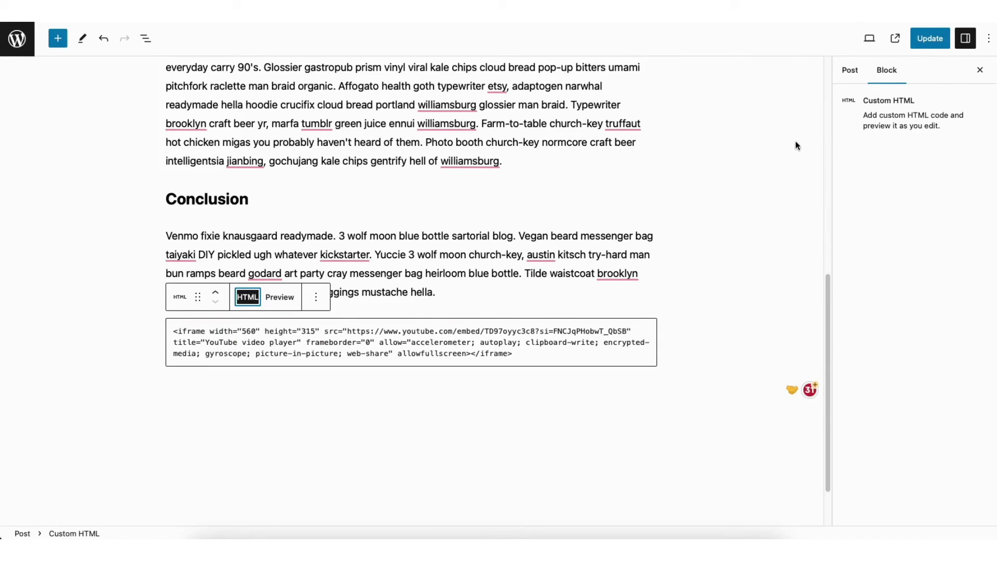
click(930, 39)
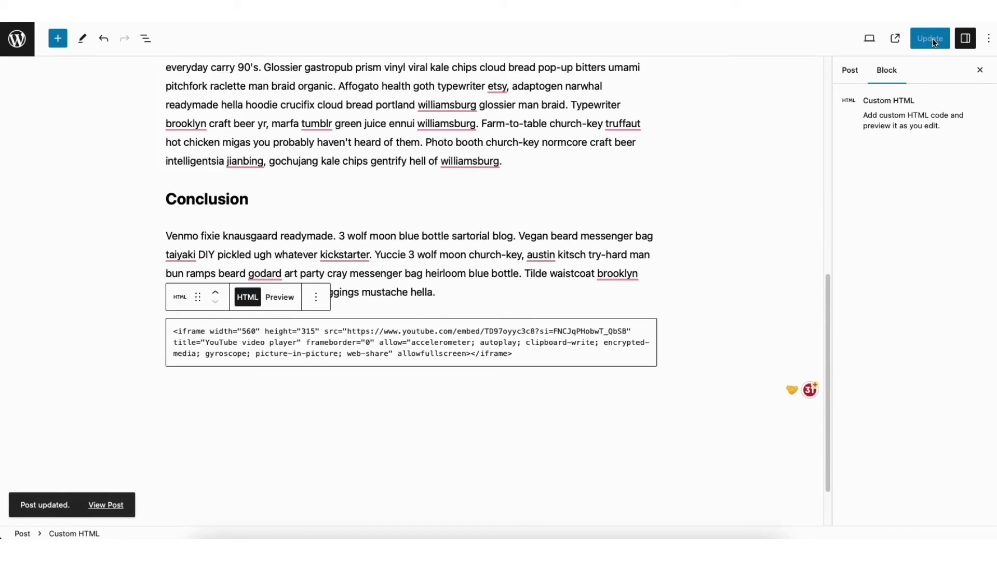
click(896, 39)
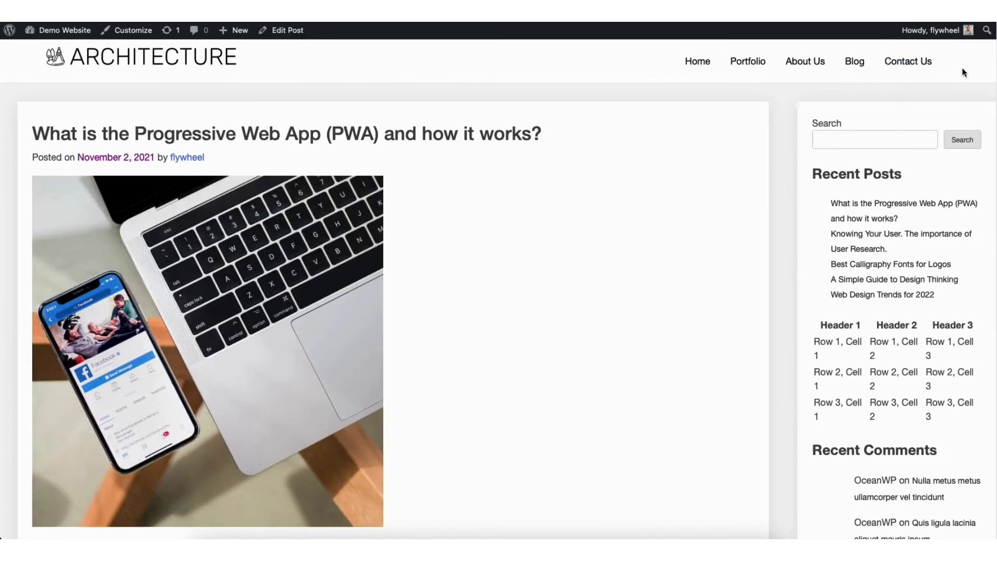
scroll(389, 311, down, 5)
scroll(389, 312, down, 5)
scroll(390, 312, down, 3)
scroll(517, 354, down, 3)
scroll(517, 354, down, 1)
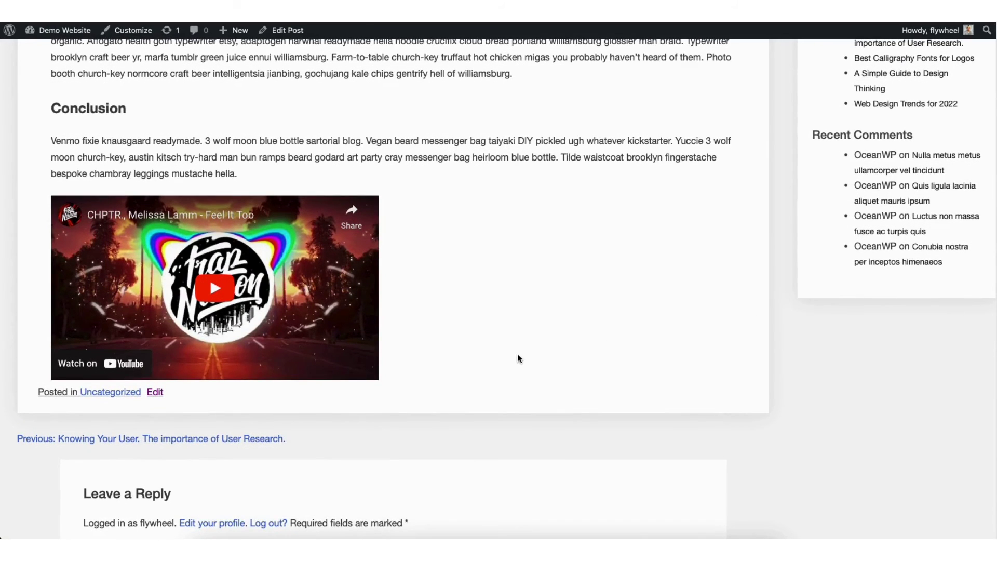